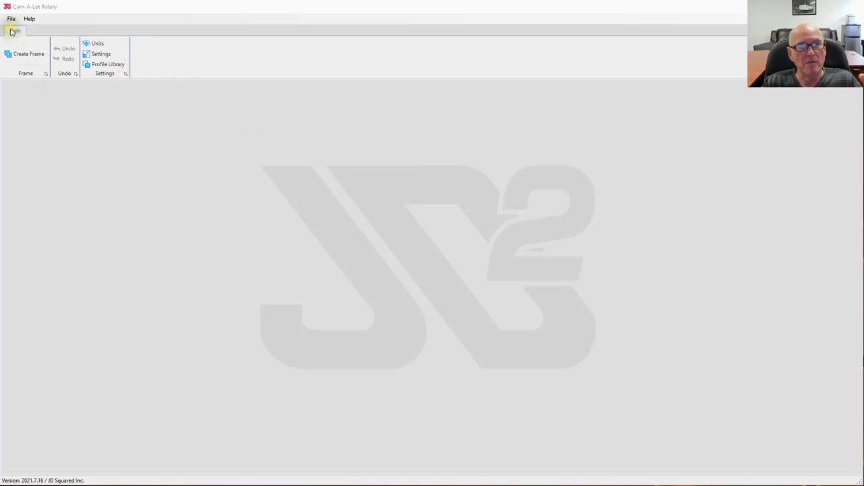
# Open the profile library and sort its profiles by height
pyautogui.click(100, 65)
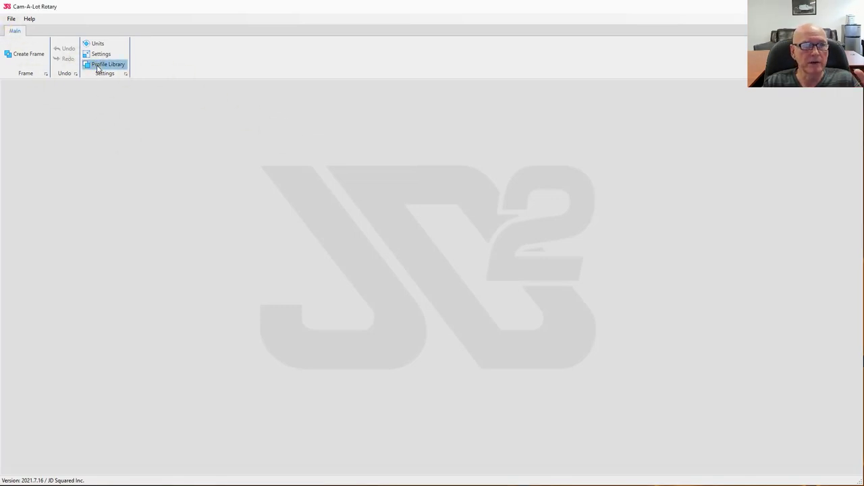
pyautogui.click(98, 65)
pyautogui.moveTo(270, 122); pyautogui.dragTo(274, 73)
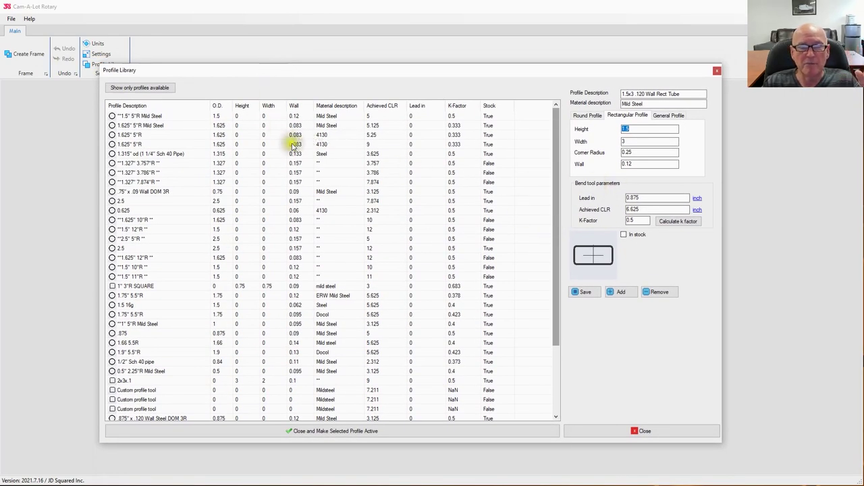
pyautogui.click(242, 106)
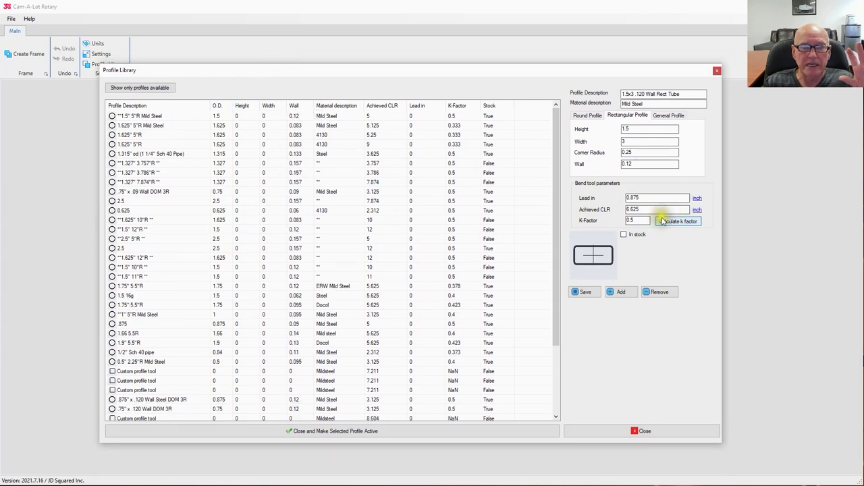
# Select the 1.5x3 .120 Wall Rect Tube profile in the library as the starting point for a new profile
pyautogui.moveTo(557, 298); pyautogui.dragTo(556, 363)
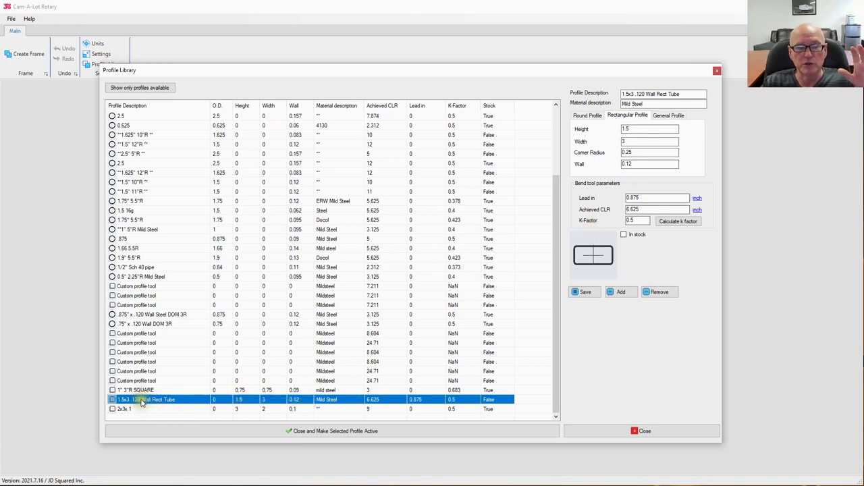
pyautogui.click(161, 361)
pyautogui.click(160, 361)
pyautogui.click(161, 304)
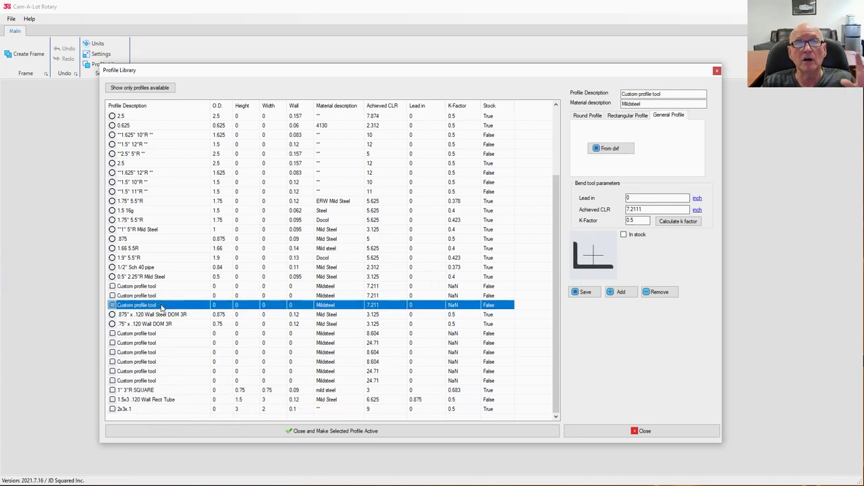
pyautogui.click(136, 401)
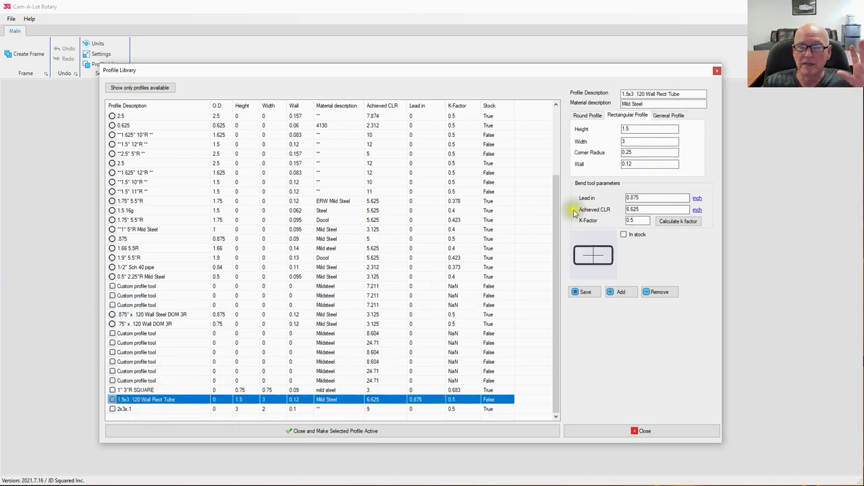
# Change the profile description to "2 x 2 x .120 wall Sq. Tube"
pyautogui.moveTo(688, 94); pyautogui.dragTo(616, 94)
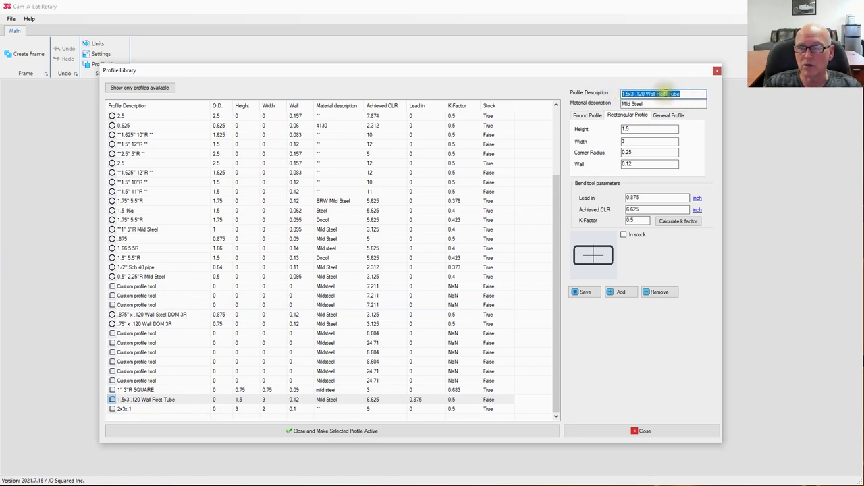
pyautogui.write('2x2 x')
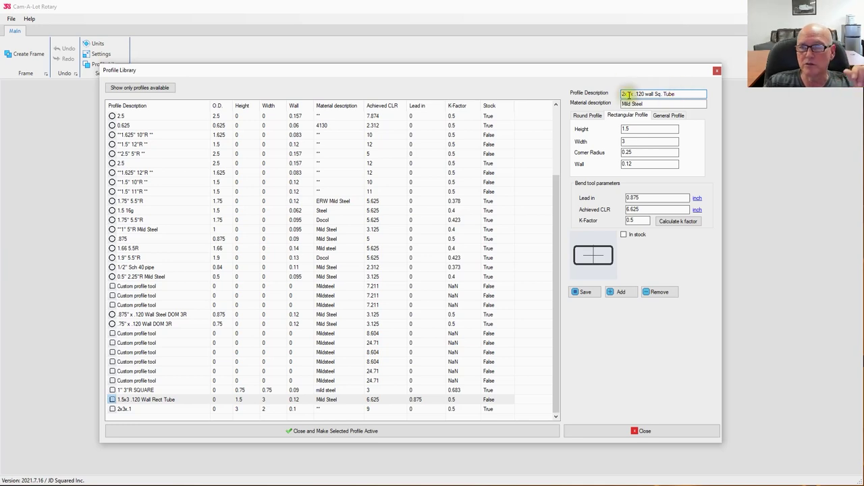
pyautogui.click(654, 104)
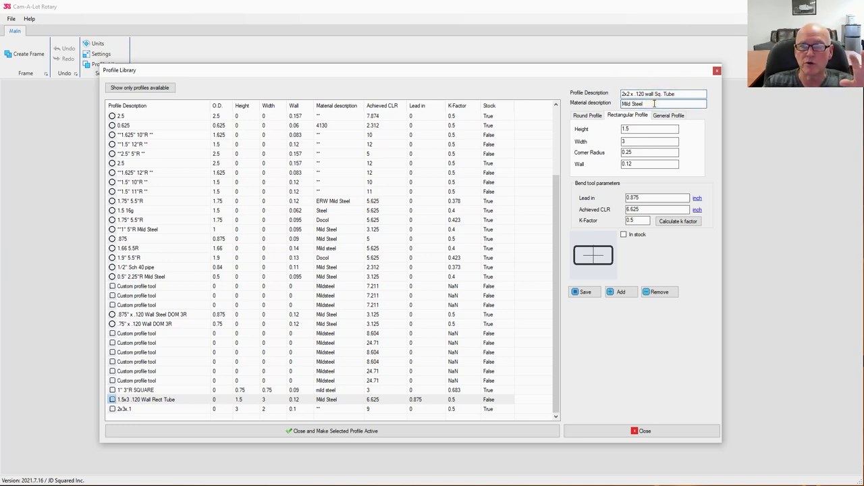
pyautogui.moveTo(654, 104); pyautogui.dragTo(624, 94)
pyautogui.click(624, 94)
pyautogui.write('2 x')
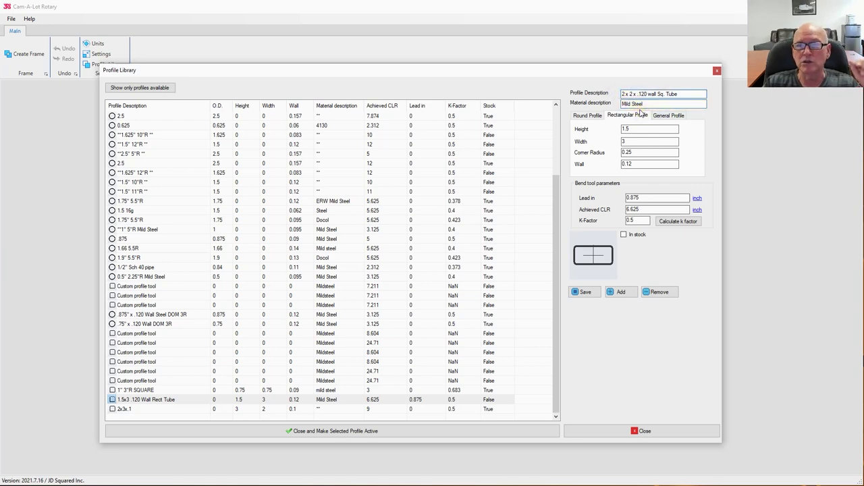
pyautogui.click(588, 116)
pyautogui.click(620, 114)
pyautogui.click(668, 116)
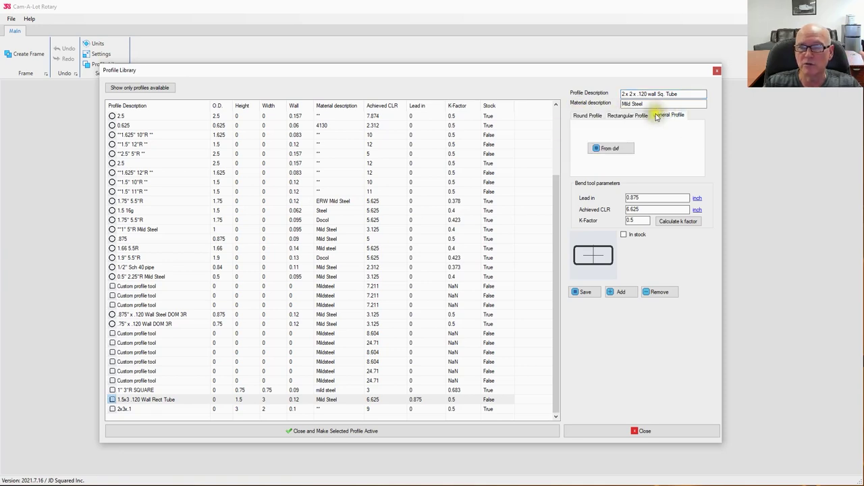
pyautogui.click(609, 150)
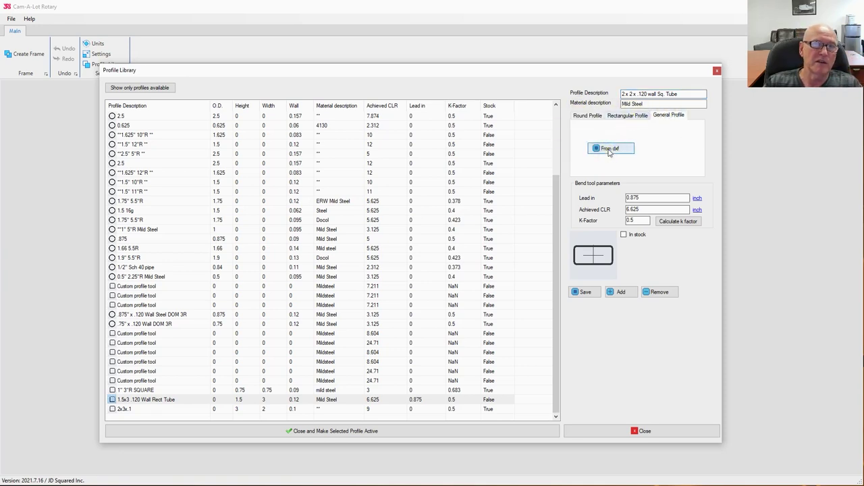
# Set the rectangular profile's height and width both to 2 inches
pyautogui.click(627, 115)
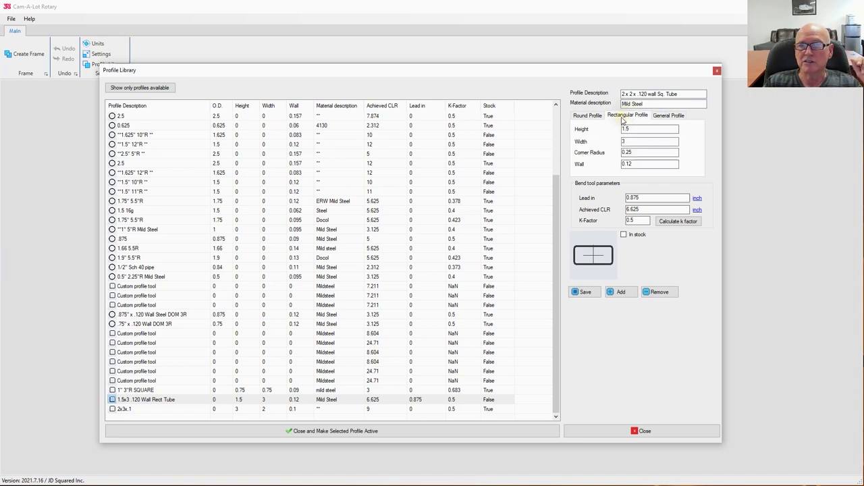
pyautogui.click(625, 130)
pyautogui.moveTo(624, 130); pyautogui.dragTo(646, 128)
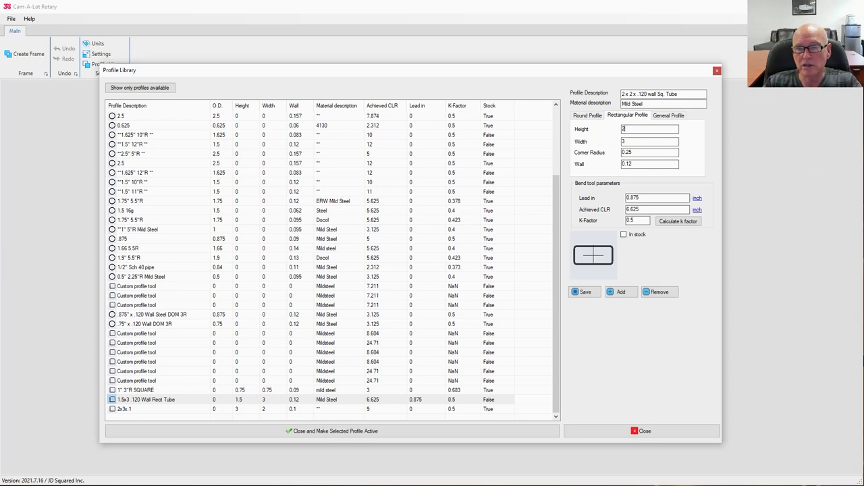
pyautogui.moveTo(636, 142); pyautogui.dragTo(584, 144)
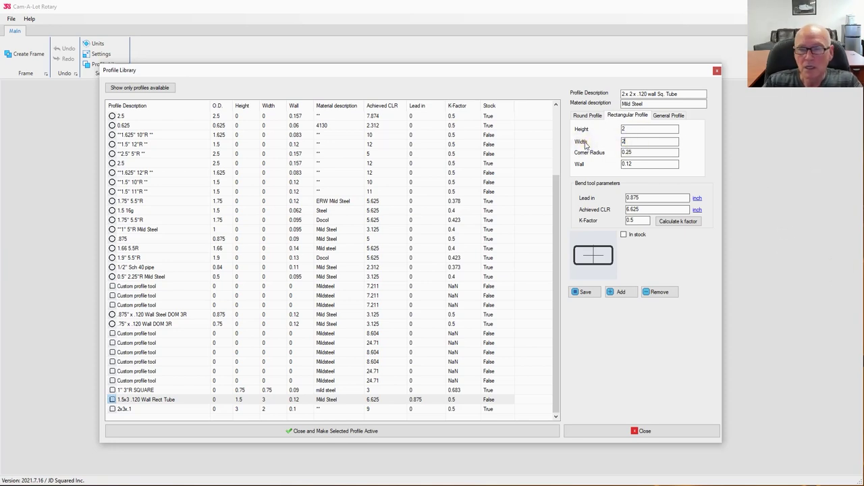
pyautogui.write('2')
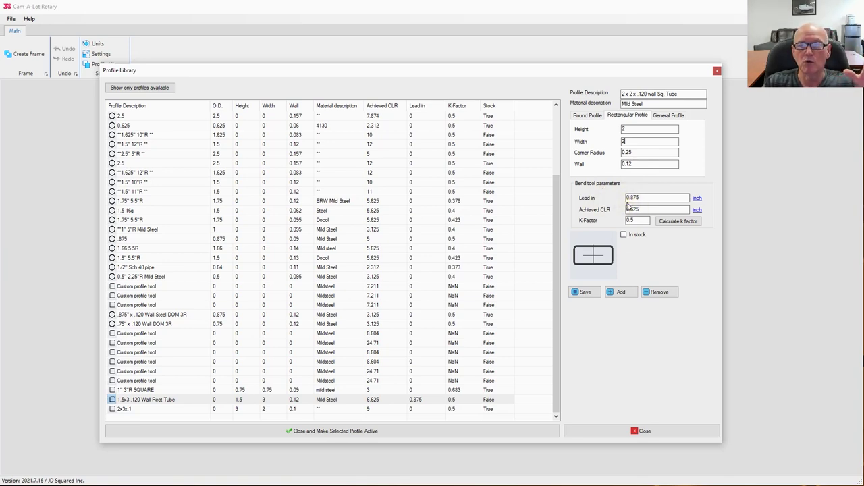
# Add the edited 2 x 2 square tube to the library as a new profile and locate it with the list sorted by height
pyautogui.moveTo(638, 221); pyautogui.dragTo(611, 221)
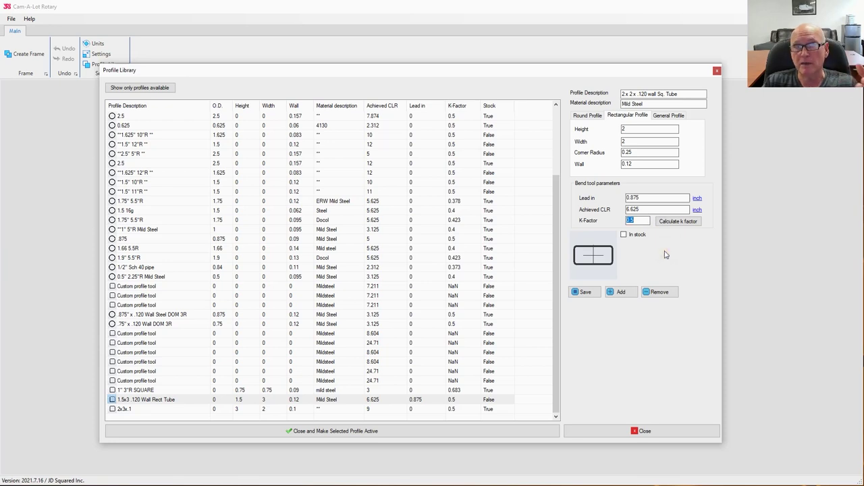
pyautogui.click(621, 293)
pyautogui.scroll(2, 245, 108)
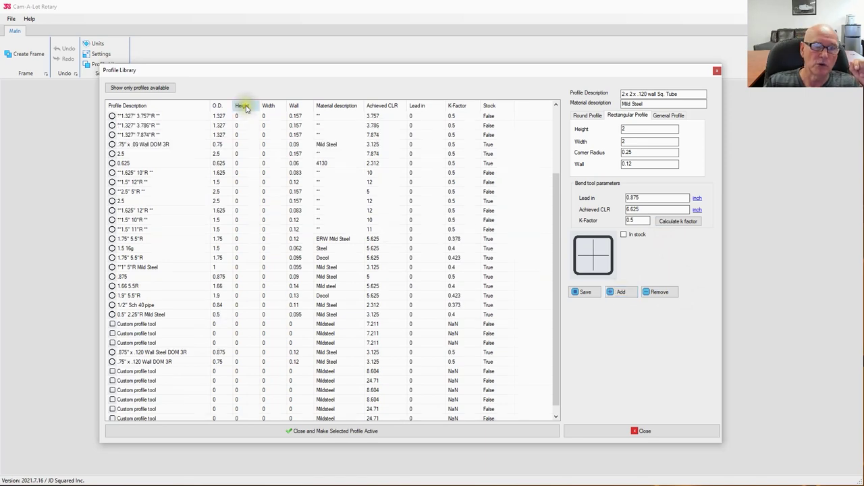
pyautogui.moveTo(556, 236); pyautogui.dragTo(563, 170)
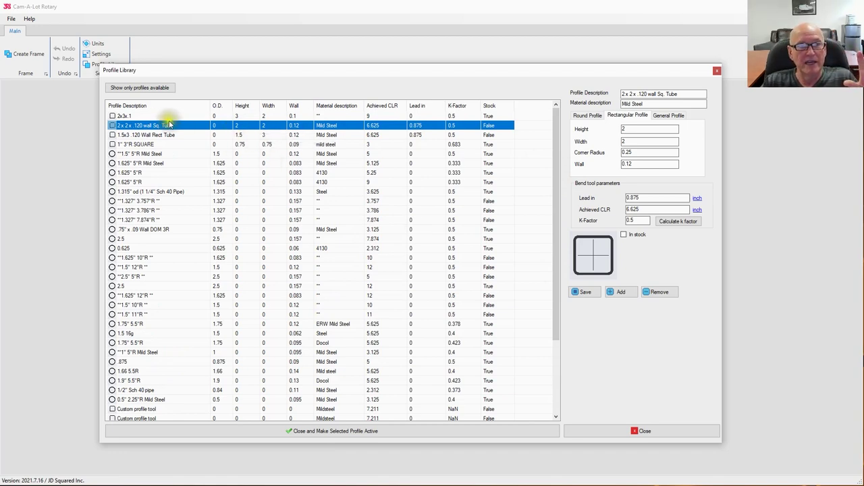
# Create a frame named RC6 Barbell Rack F3.jd2frame with the 2 x 2 x .120 wall Sq. Tube as its active profile
pyautogui.click(329, 433)
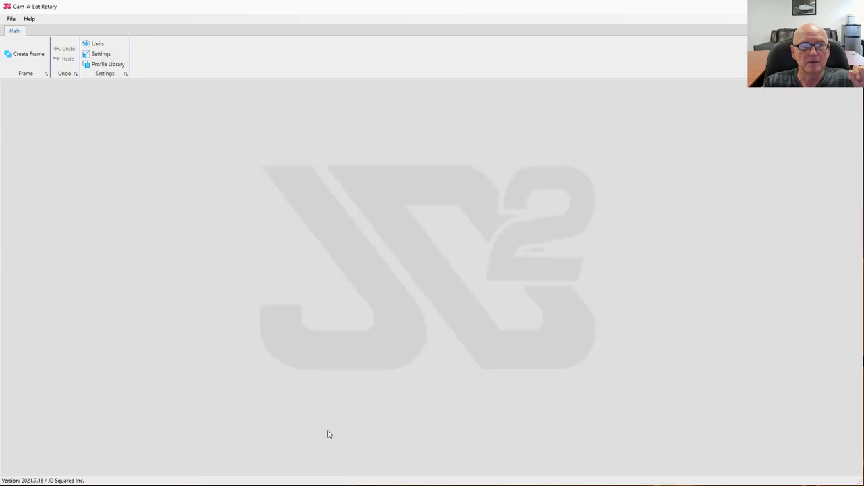
pyautogui.click(29, 54)
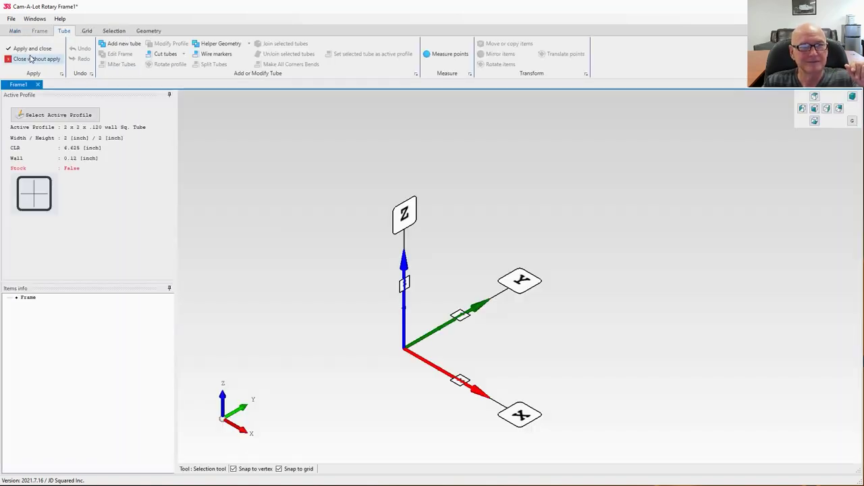
pyautogui.click(30, 59)
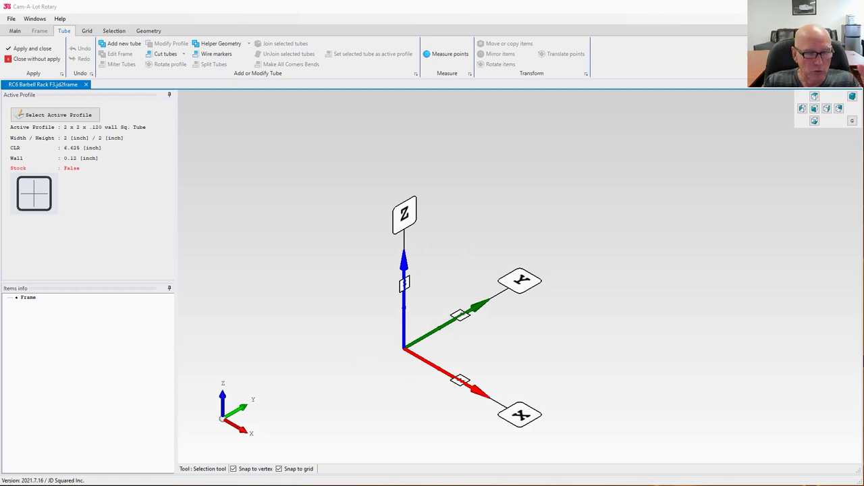
# Switch to the Photos app to examine the Sample Barbell Holder 3 Rogue picture, and return to the frame
pyautogui.hotkey('alt', 'Tab')
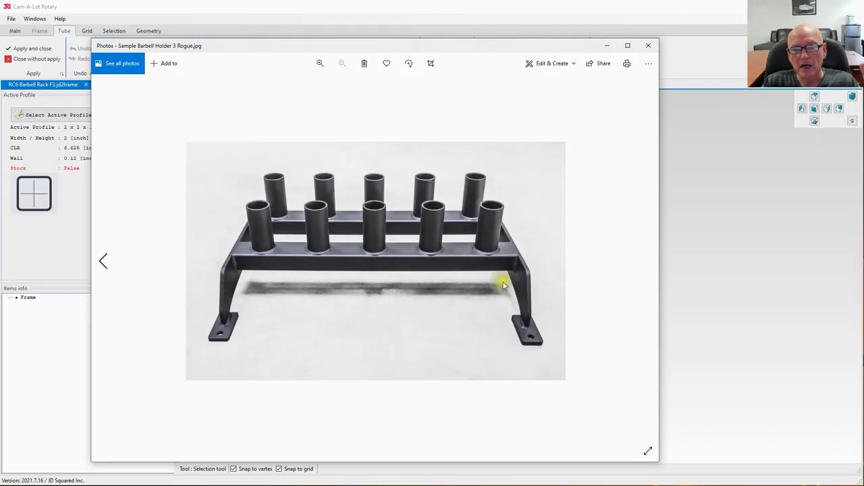
pyautogui.click(605, 44)
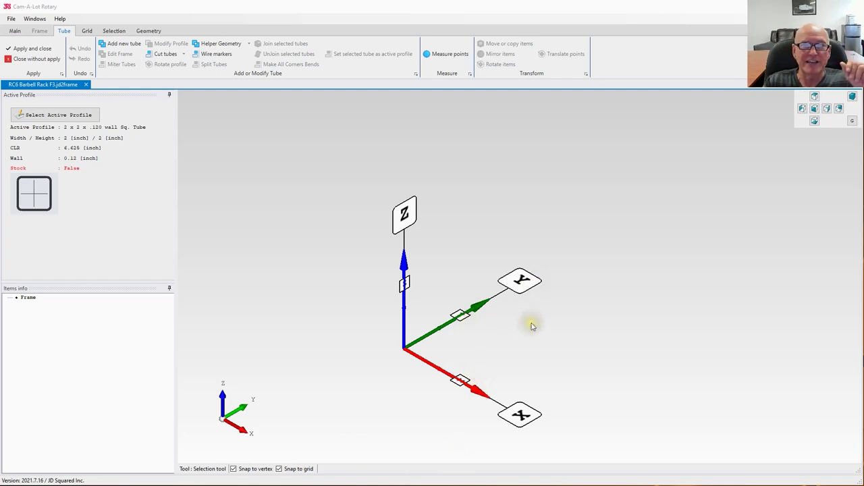
# Make the grid visible in the empty frame's 3D view
pyautogui.scroll(1, 531, 326)
pyautogui.scroll(-3, 532, 326)
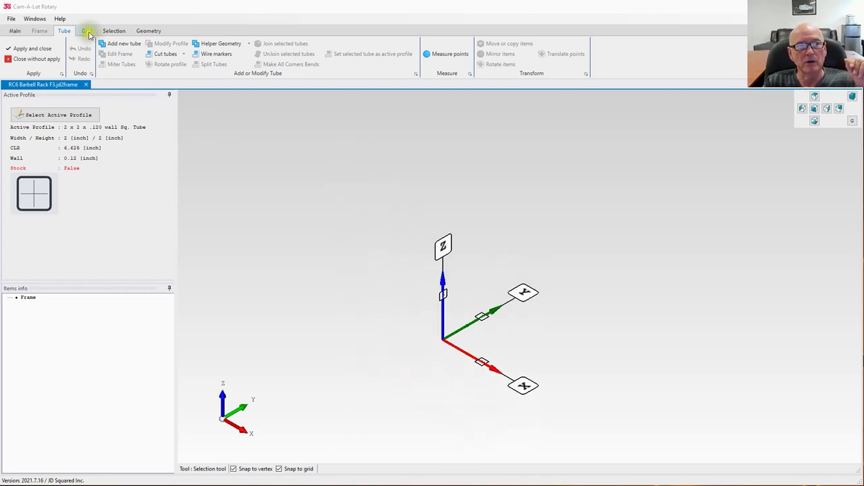
pyautogui.click(88, 34)
pyautogui.click(212, 51)
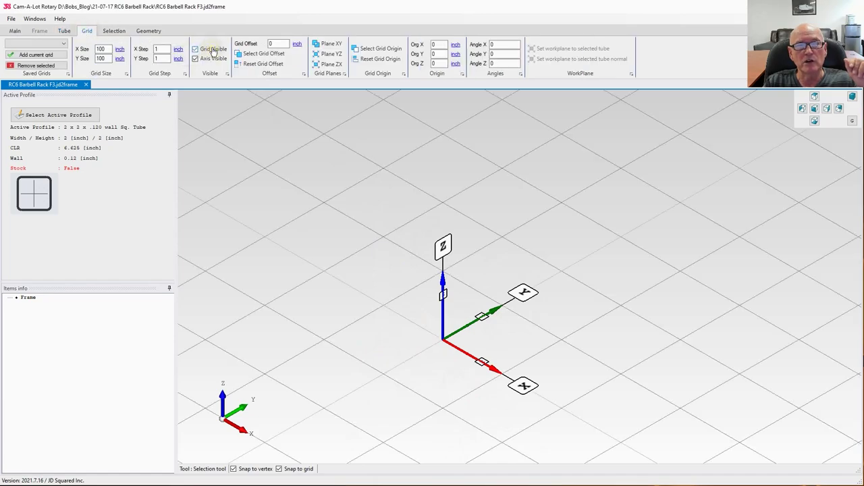
pyautogui.scroll(-5, 513, 338)
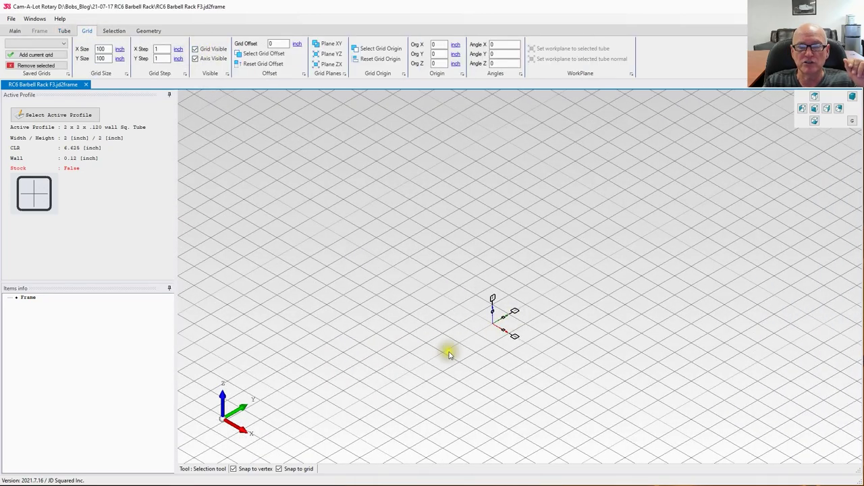
pyautogui.moveTo(449, 354); pyautogui.dragTo(426, 309, button='middle')
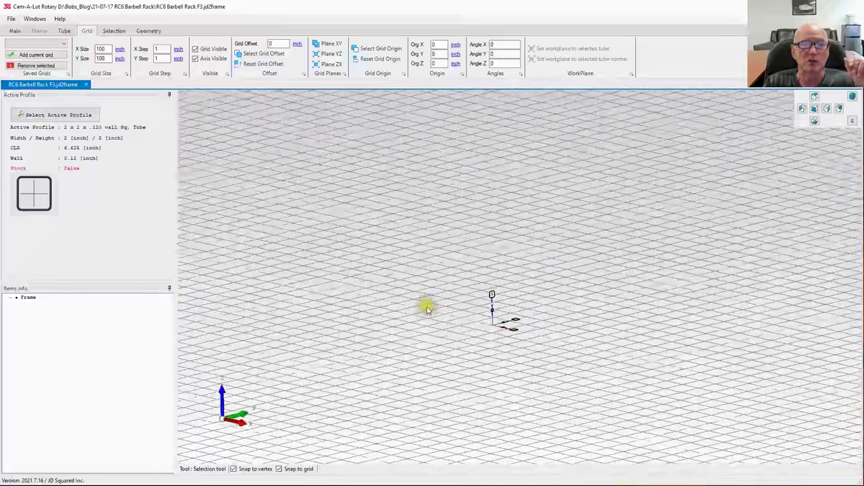
# Start a new tube and set the absolute Y coordinate of its first point to -10
pyautogui.click(64, 32)
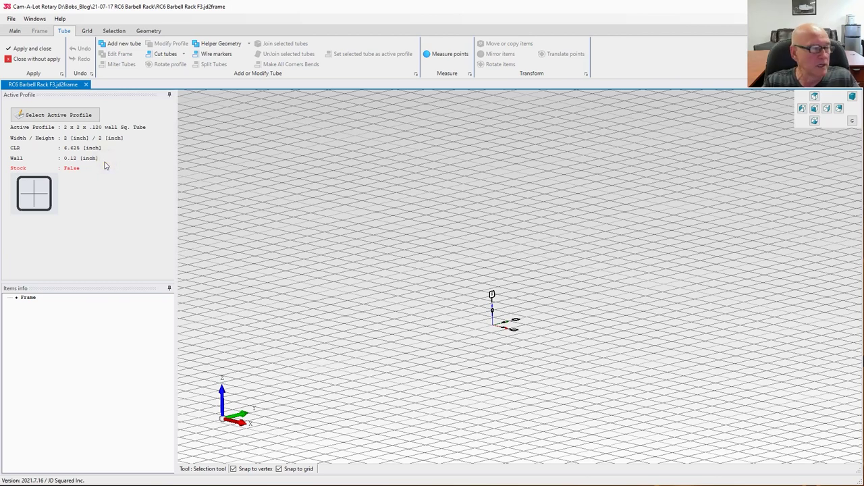
pyautogui.click(119, 44)
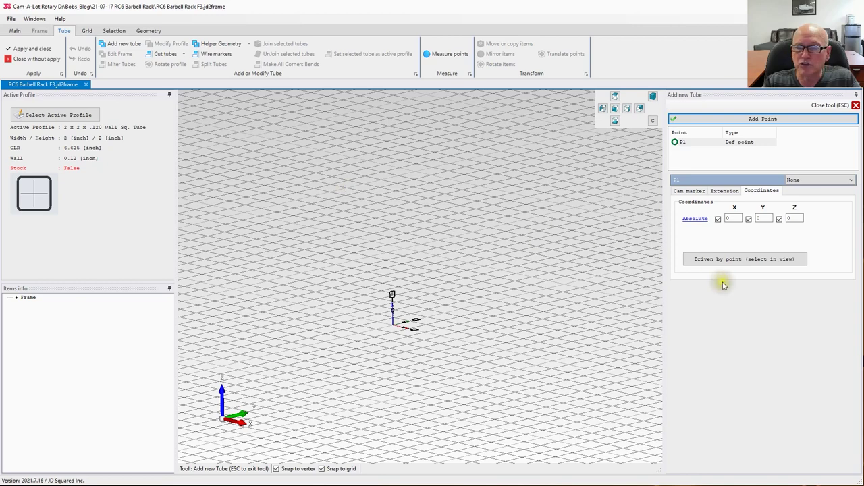
pyautogui.click(759, 218)
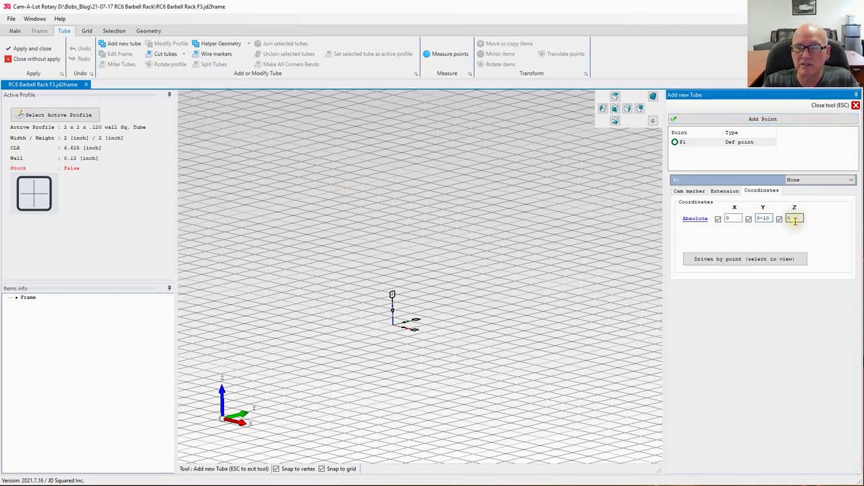
pyautogui.click(757, 218)
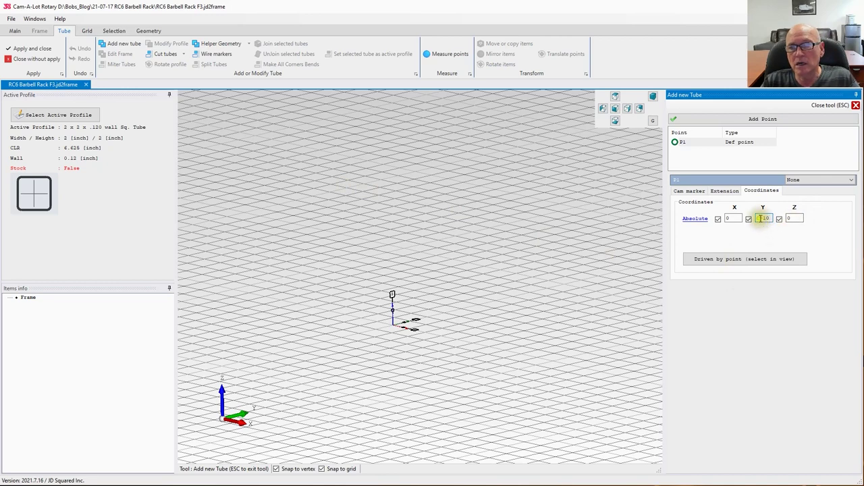
pyautogui.press('Delete')
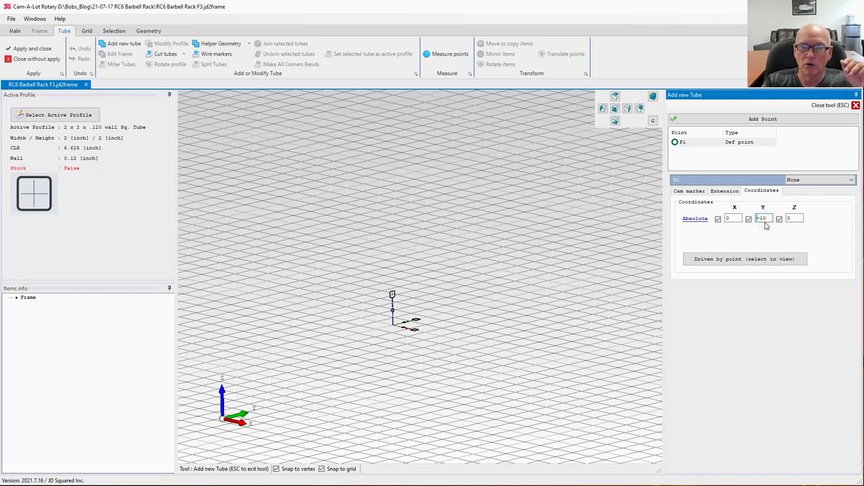
pyautogui.moveTo(450, 308); pyautogui.dragTo(444, 347, button='middle')
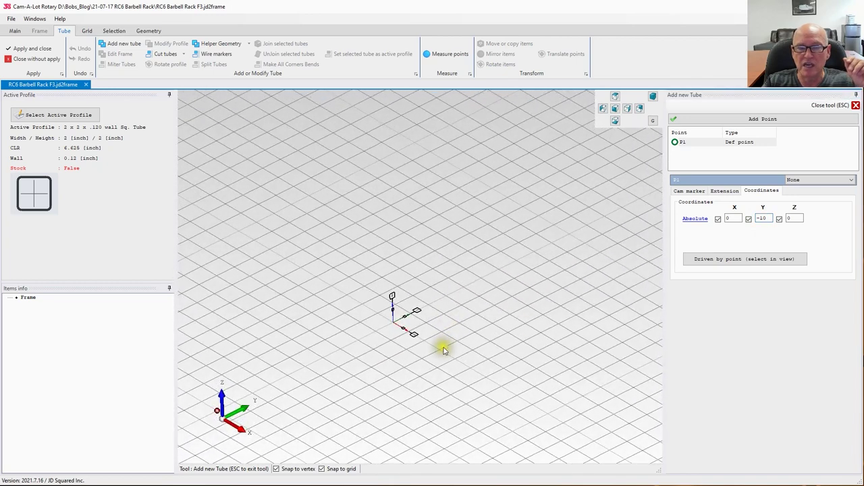
pyautogui.scroll(2, 416, 335)
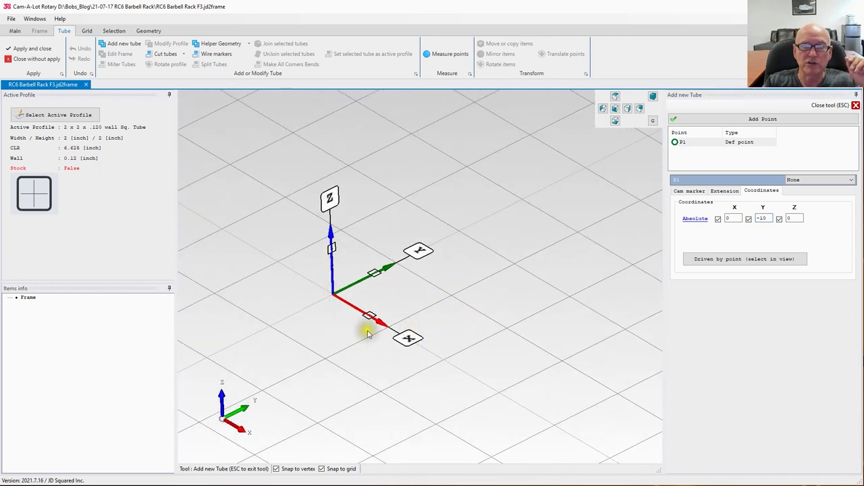